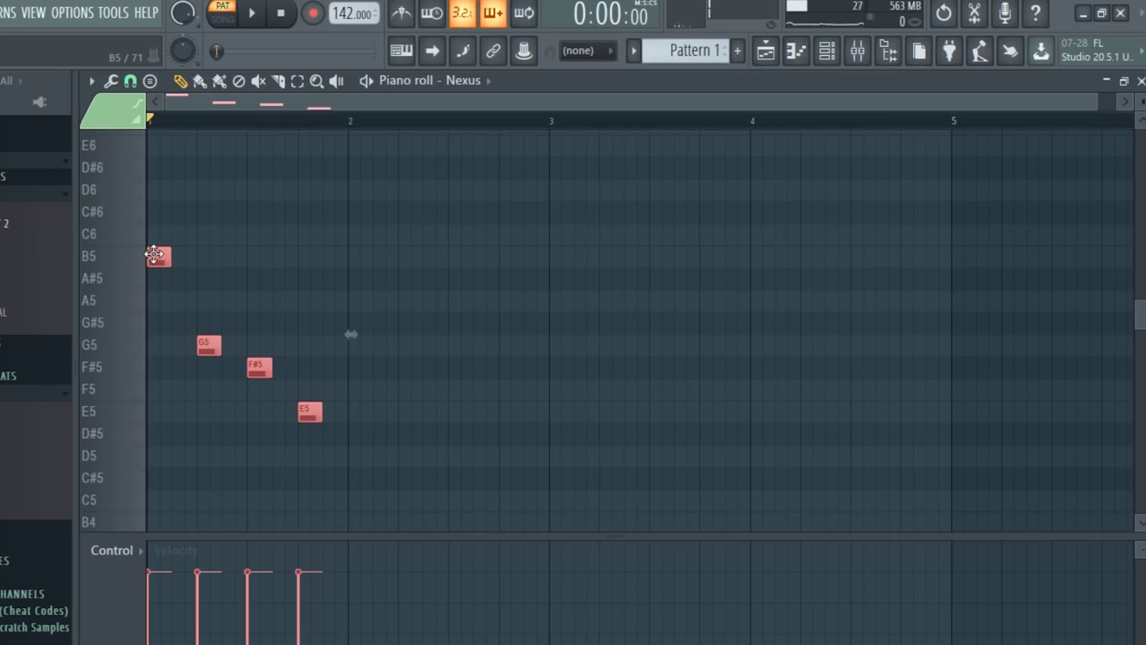
Duplicate the four-note B5, G5, F#5, E5 phrase from bar 1 into bars 2, 3 and 4 while the pattern plays
{"action": "key", "text": "space"}
{"action": "left_click_drag", "start_coordinate": [724, 225], "coordinate": [133, 437]}
{"action": "left_click_drag", "start_coordinate": [156, 255], "coordinate": [555, 261]}
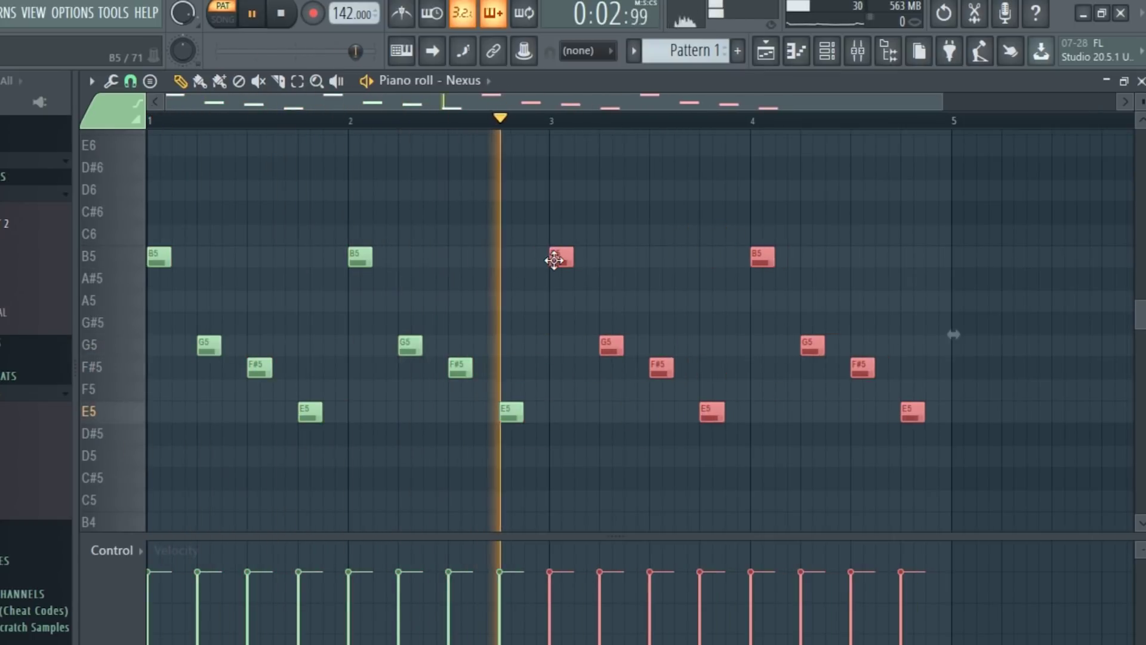
Delete the F#5 and E5 notes from bars 2 and 3
{"action": "right_click", "coordinate": [461, 369]}
{"action": "right_click", "coordinate": [508, 412]}
{"action": "right_click", "coordinate": [661, 368]}
{"action": "right_click", "coordinate": [712, 412]}
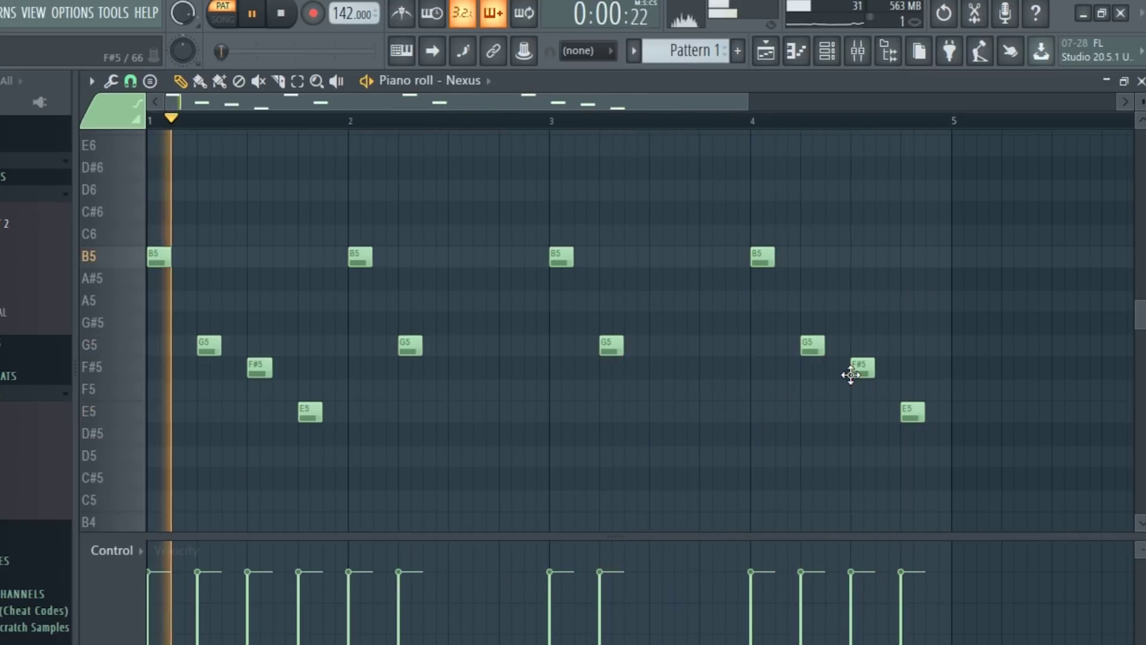
Move the last two notes of bar 4 to C6 and F#5, and add F#5 and E5 to the second half of bar 3
{"action": "left_click_drag", "start_coordinate": [865, 374], "coordinate": [863, 235]}
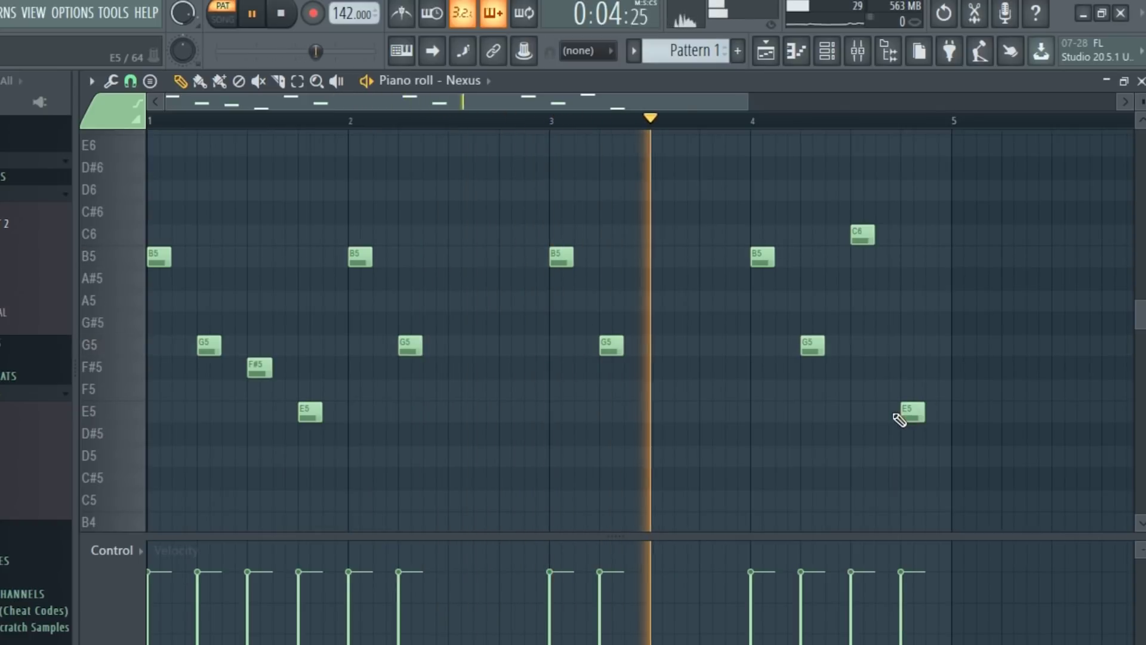
{"action": "left_click_drag", "start_coordinate": [901, 415], "coordinate": [902, 368]}
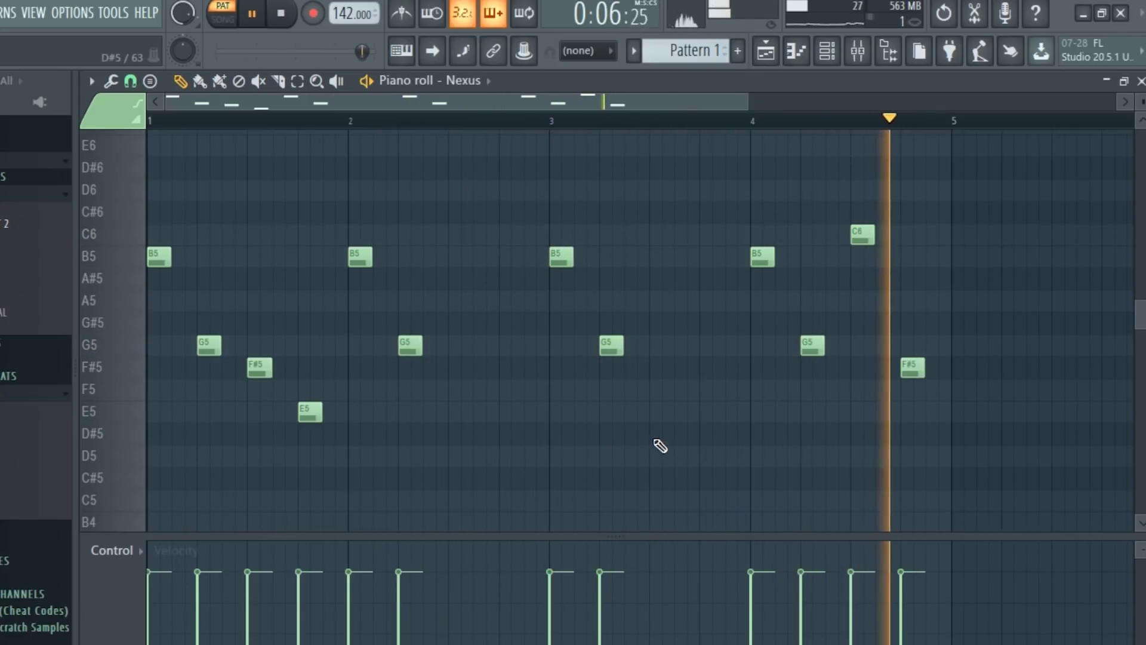
{"action": "left_click_drag", "start_coordinate": [351, 487], "coordinate": [659, 379]}
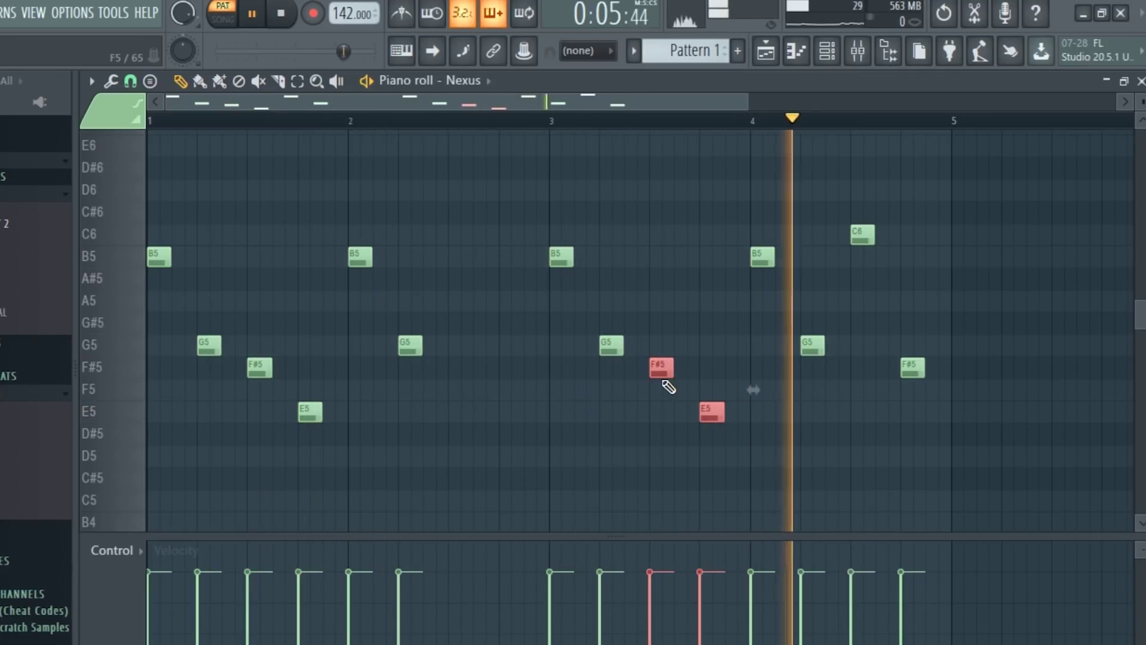
Add C5 and B4 notes in the second half of bar 2 and play the melody
{"action": "key", "text": "space"}
{"action": "scroll", "coordinate": [559, 465], "scroll_direction": "down", "scroll_amount": 1}
{"action": "left_click_drag", "start_coordinate": [455, 412], "coordinate": [452, 436]}
{"action": "left_click", "coordinate": [508, 457]}
{"action": "key", "text": "space"}
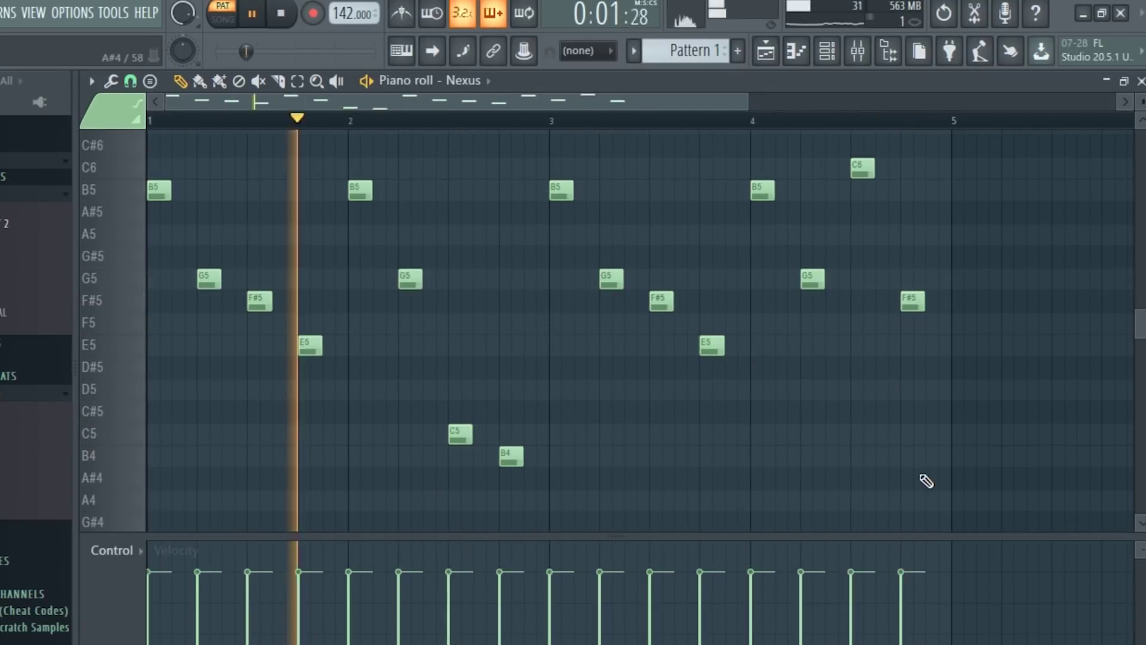
Stop playback and add quieter G4 and F#4 notes beneath the C5 and B4 in bar 2
{"action": "key", "text": "space"}
{"action": "scroll", "coordinate": [508, 490], "scroll_direction": "down", "scroll_amount": 1}
{"action": "left_click", "coordinate": [456, 482]}
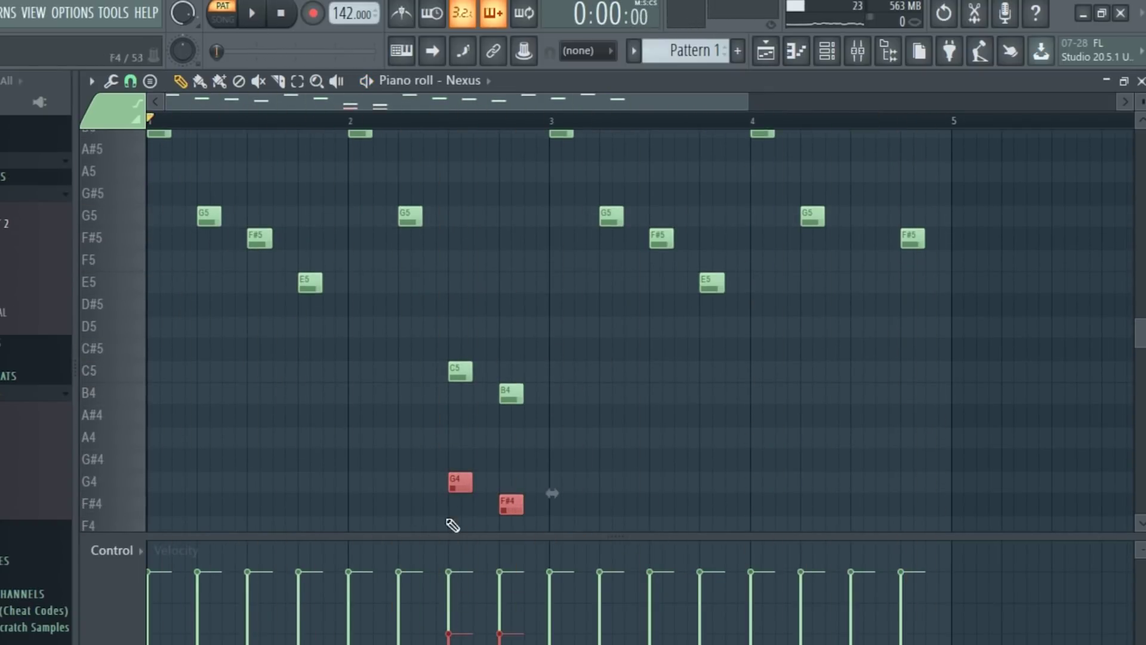
Add harmony notes in bar 4: G5 beneath the C6, and D5 and B5 around the final F#5
{"action": "left_click", "coordinate": [912, 326]}
{"action": "scroll", "coordinate": [913, 334], "scroll_direction": "up", "scroll_amount": 1}
{"action": "key", "text": "space"}
{"action": "scroll", "coordinate": [263, 478], "scroll_direction": "up", "scroll_amount": 1}
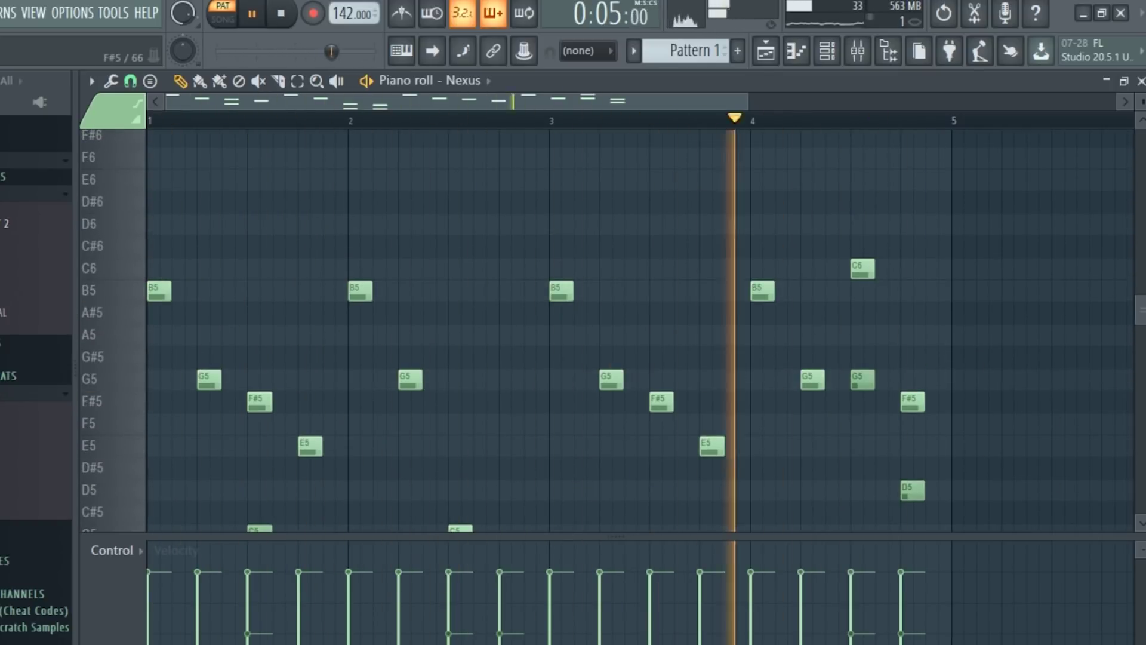
{"action": "left_click", "coordinate": [913, 291], "text": "ctrl"}
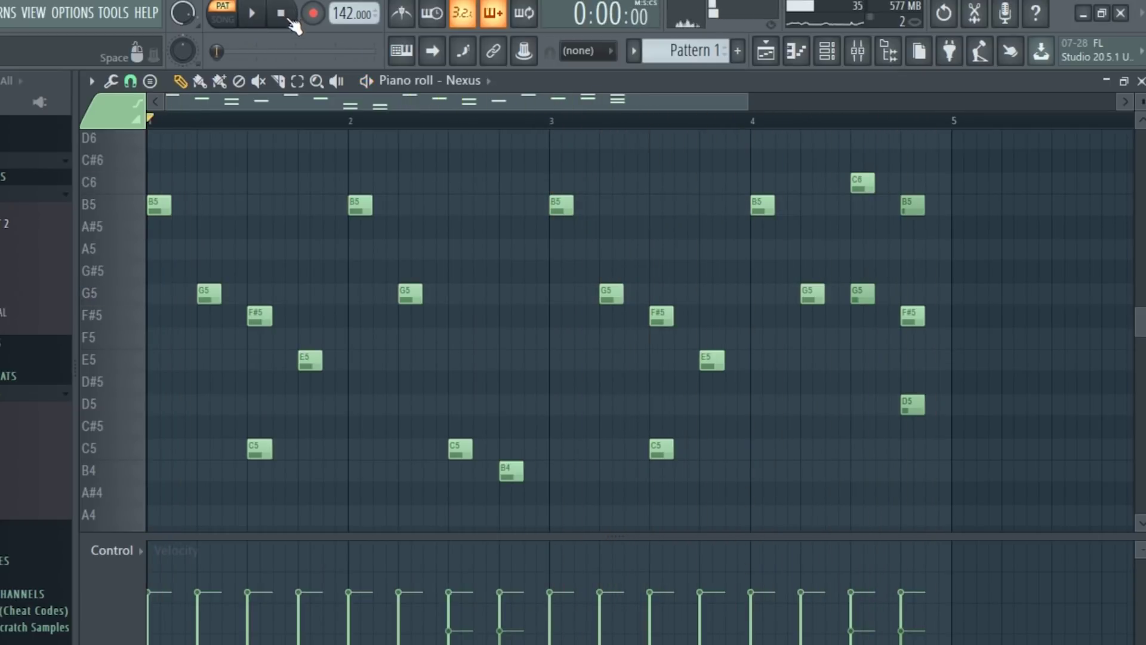
Open the project's export format choices for the melody
{"action": "left_click", "coordinate": [49, 52]}
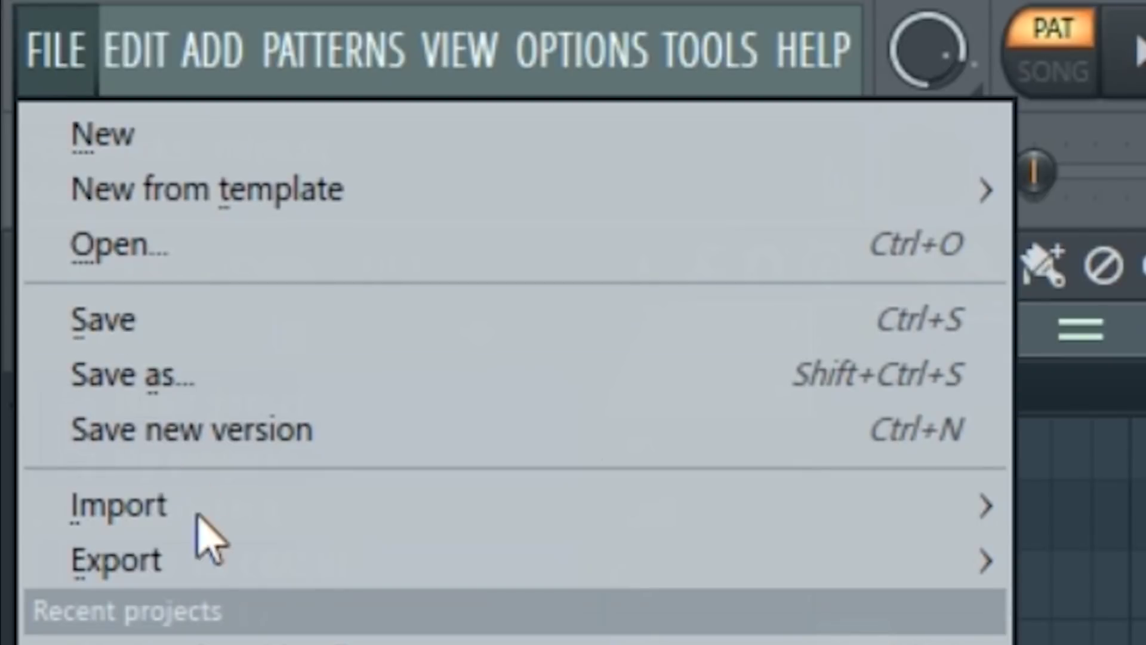
{"action": "mouse_move", "coordinate": [798, 567]}
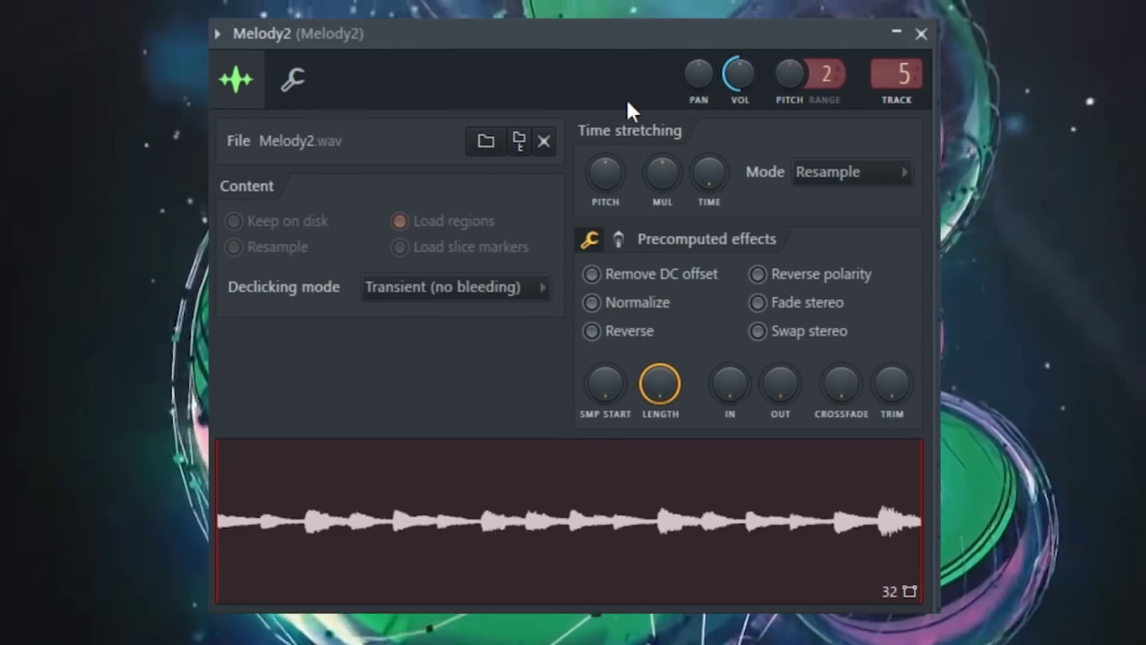
Set the Melody2 sample's time stretching mode to Stretch, raise its pitch and reverse it
{"action": "left_click", "coordinate": [887, 173]}
{"action": "left_click", "coordinate": [860, 244]}
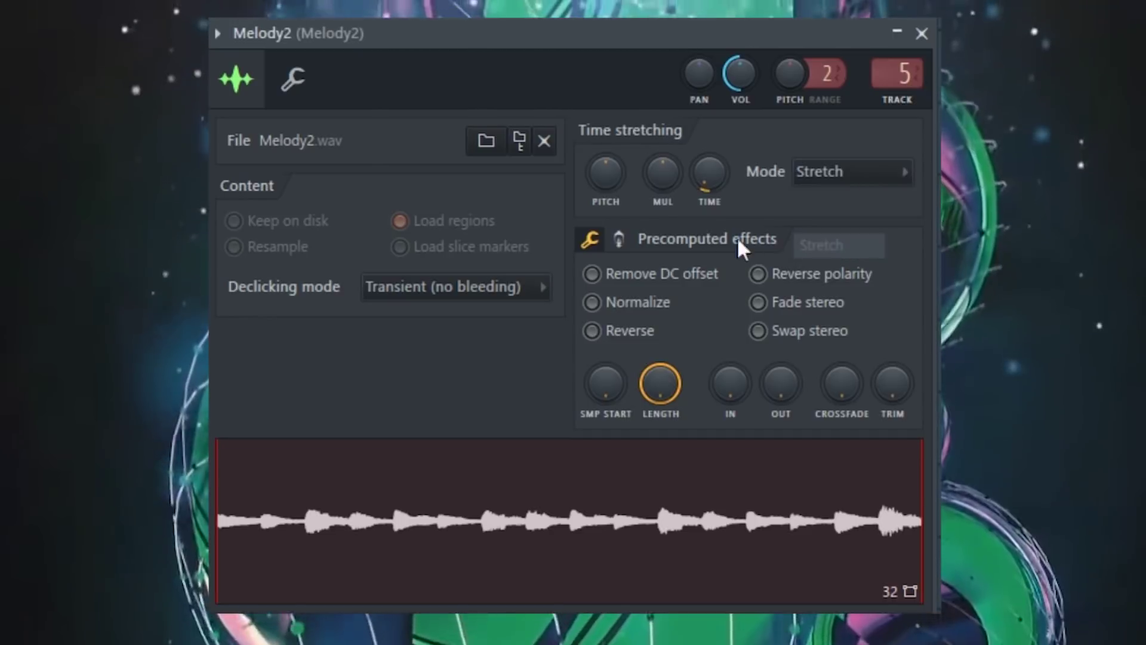
{"action": "left_click_drag", "start_coordinate": [592, 165], "coordinate": [592, 101]}
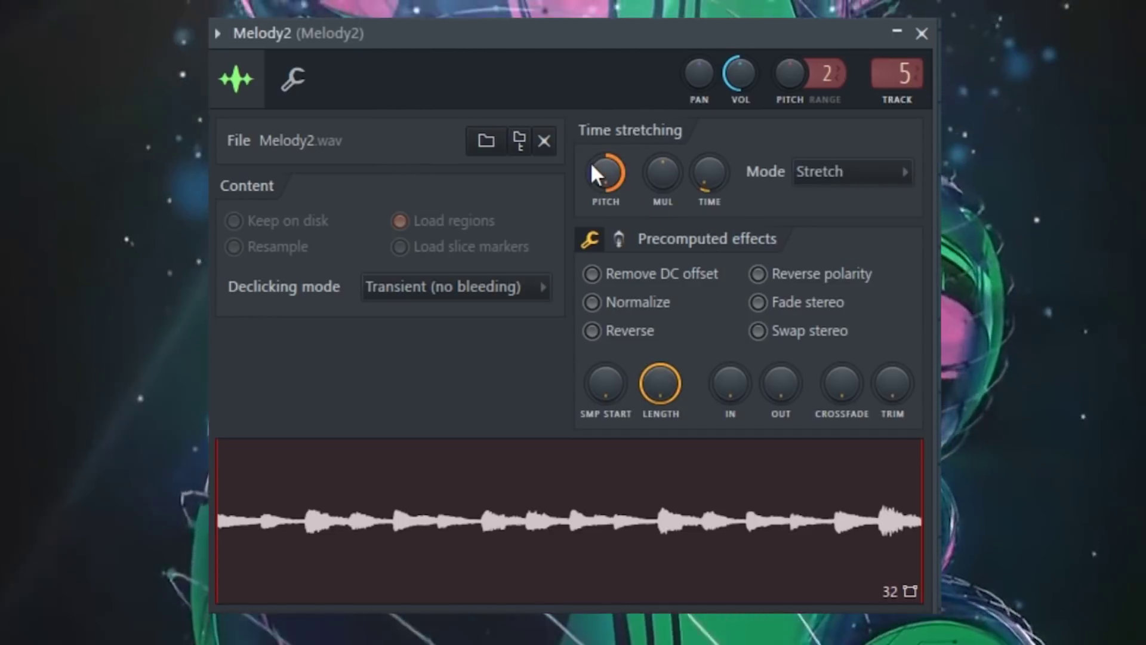
{"action": "left_click", "coordinate": [631, 334]}
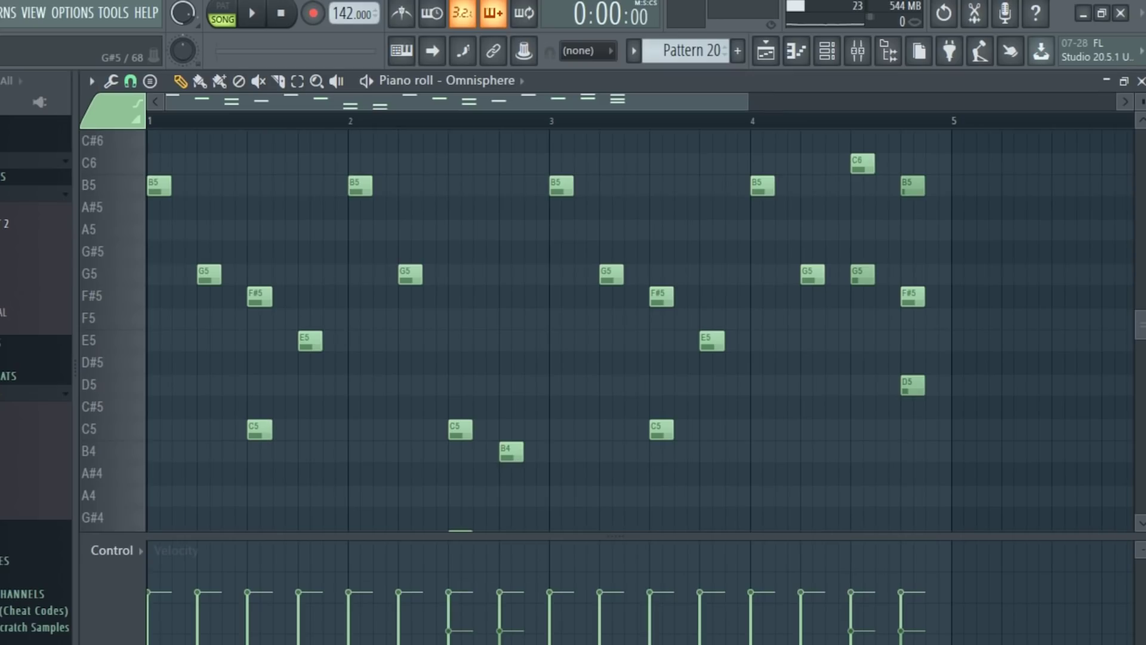
Flip all the Omnisphere melody notes horizontally, stop the pattern playback and bring up the playlist
{"action": "key", "text": "ctrl+a"}
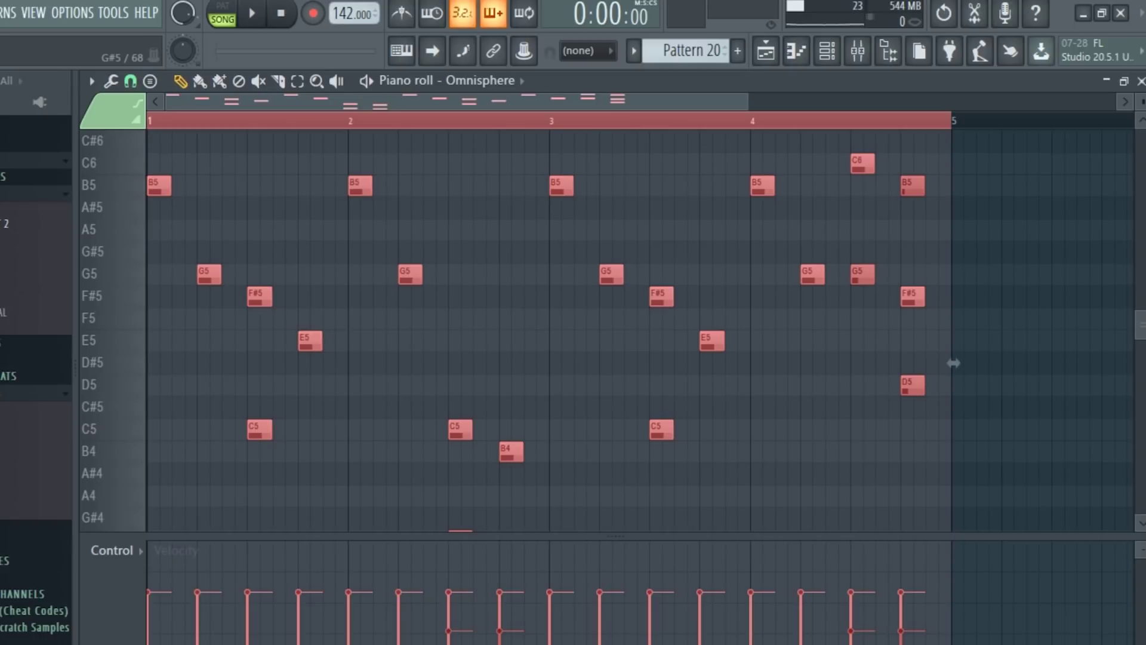
{"action": "key", "text": "alt+y"}
{"action": "key", "text": "alt+y"}
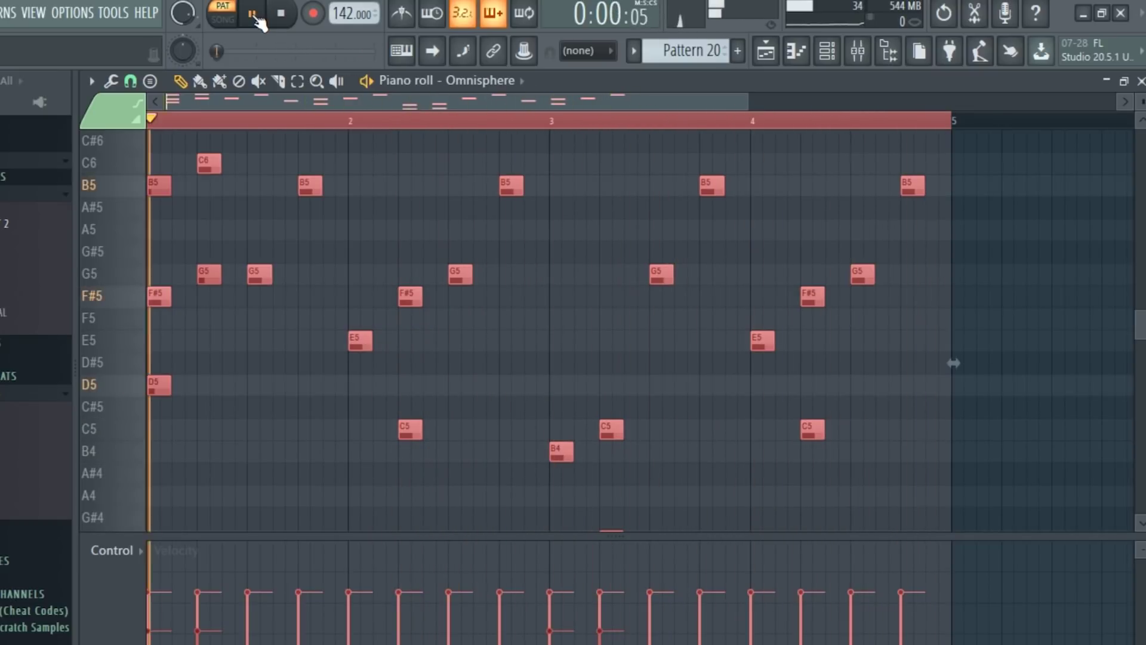
{"action": "left_click", "coordinate": [281, 14]}
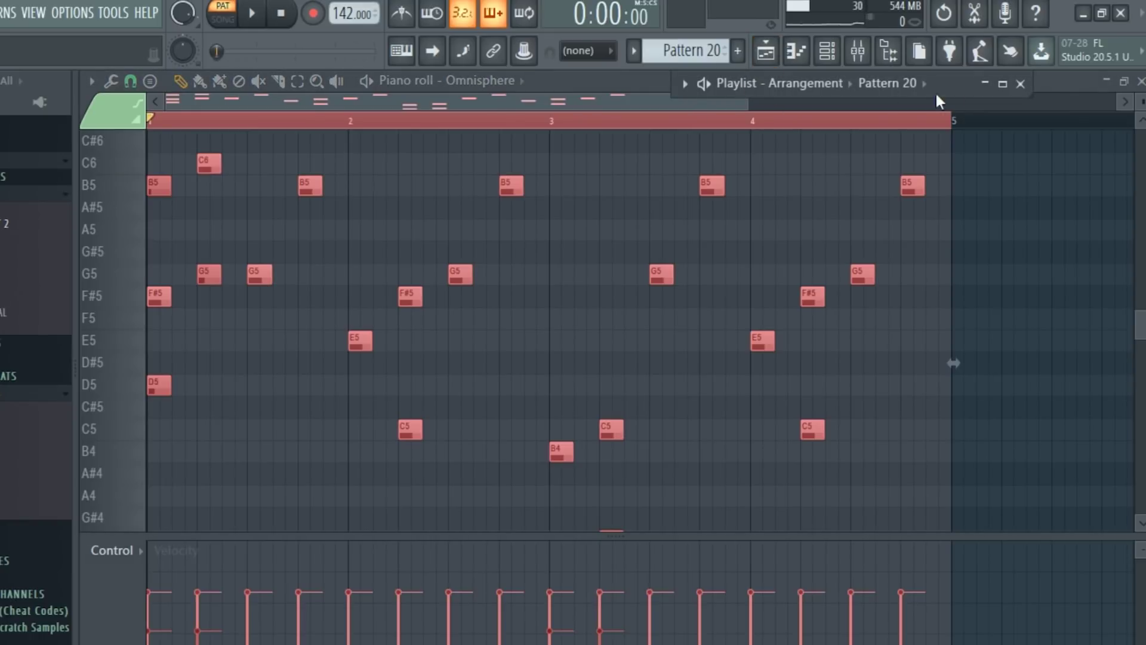
{"action": "left_click", "coordinate": [934, 90]}
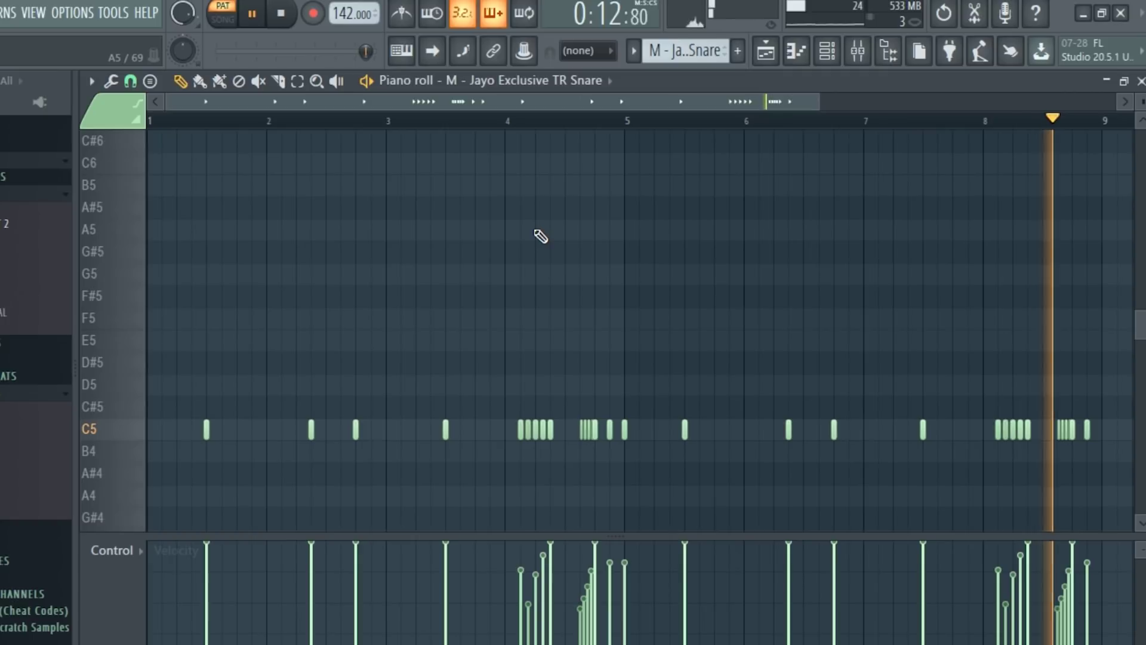
Stop playback of the snare pattern
{"action": "key", "text": "space"}
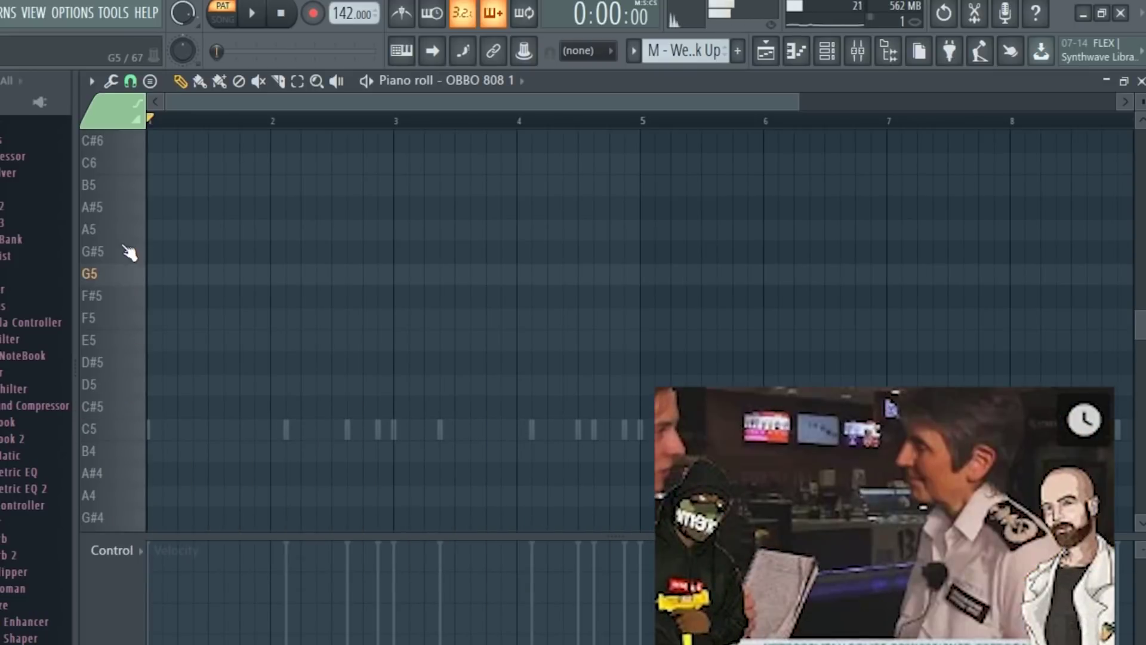
Draw a B5 note at the start of bar 1 for the OBBO 808 1 and raise its velocity to maximum
{"action": "left_click_drag", "start_coordinate": [178, 187], "coordinate": [151, 196]}
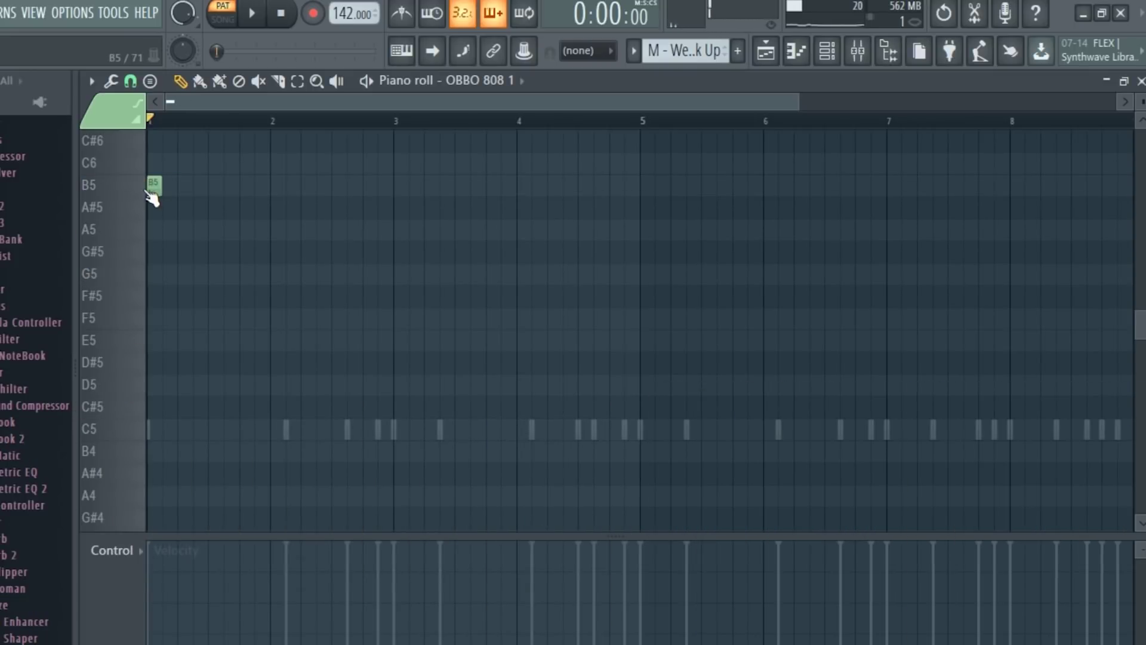
{"action": "left_click_drag", "start_coordinate": [190, 574], "coordinate": [189, 541]}
{"action": "key", "text": "space"}
{"action": "key", "text": "space"}
Place 808 notes G5 and F#5 in bar 2, two B4 notes in bar 3, and G5, F#5 and C5 in bar 4
{"action": "left_click_drag", "start_coordinate": [359, 428], "coordinate": [358, 272]}
{"action": "left_click", "coordinate": [384, 296]}
{"action": "left_click", "coordinate": [398, 429]}
{"action": "left_click_drag", "start_coordinate": [417, 428], "coordinate": [418, 451]}
{"action": "left_click", "coordinate": [446, 451]}
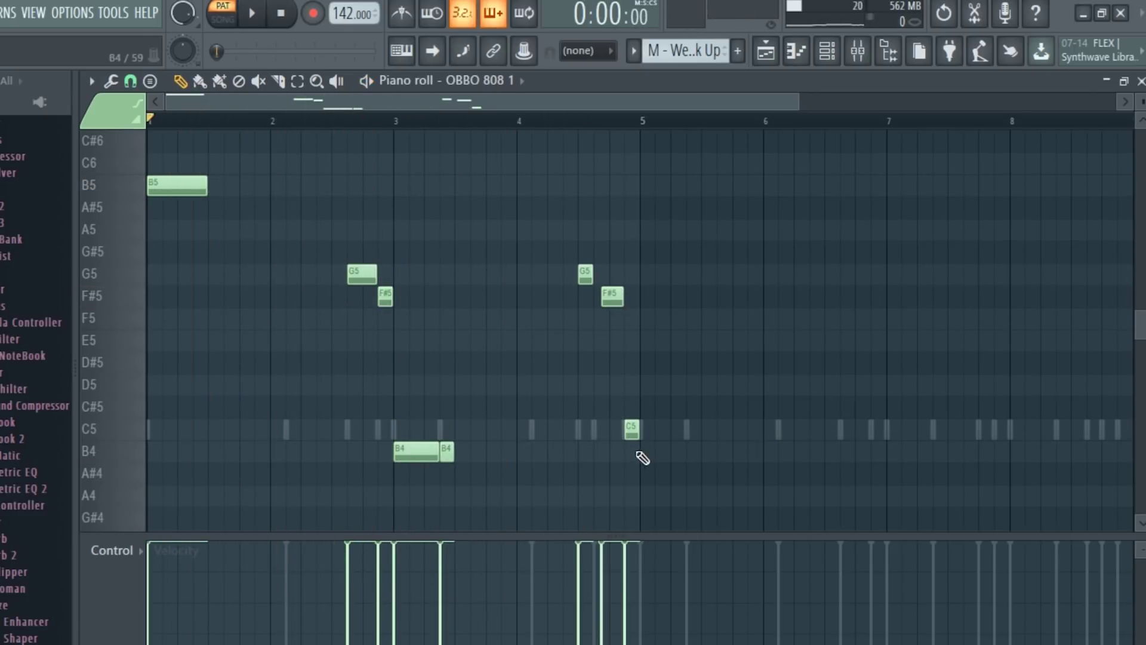
Add two short B5 808 notes in bar 5 and make bar 4's F#5 start slightly earlier
{"action": "left_click", "coordinate": [692, 187]}
{"action": "left_click_drag", "start_coordinate": [732, 186], "coordinate": [701, 187]}
{"action": "left_click_drag", "start_coordinate": [610, 296], "coordinate": [603, 296]}
{"action": "left_click", "coordinate": [555, 122]}
{"action": "left_click", "coordinate": [644, 186]}
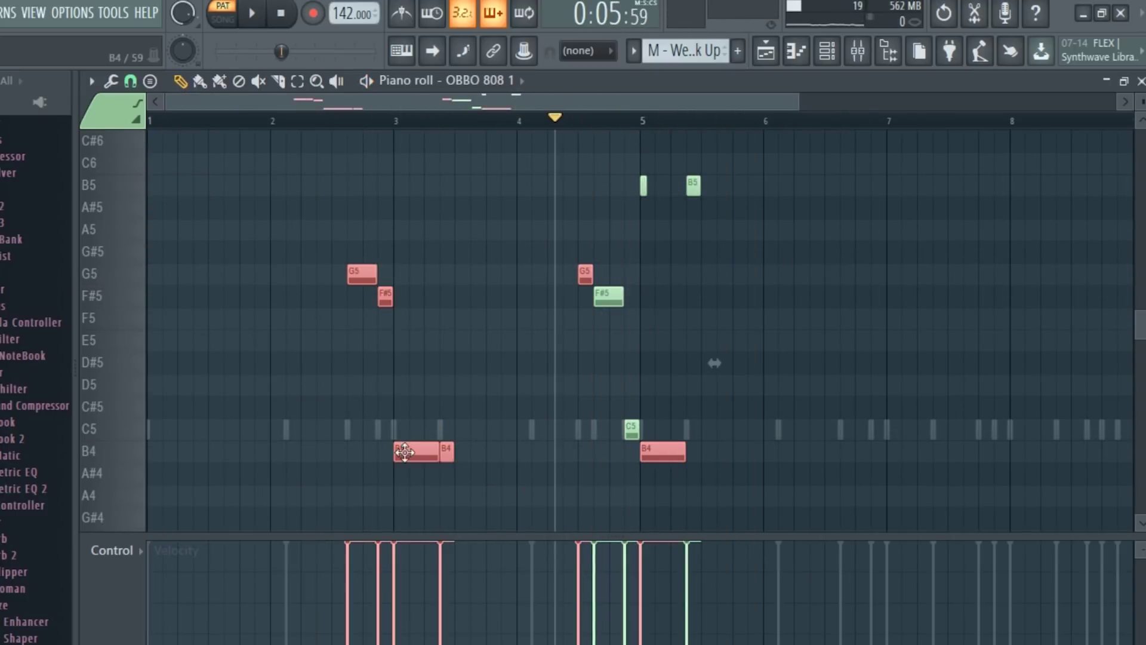
Copy the 808 phrase four bars ahead to continue the bassline through bars 6 to 9, and play it back
{"action": "left_click", "coordinate": [154, 187]}
{"action": "left_click_drag", "start_coordinate": [186, 186], "coordinate": [680, 186], "text": "shift"}
{"action": "key", "text": "space"}
{"action": "scroll", "coordinate": [690, 475], "scroll_direction": "right", "scroll_amount": 4}
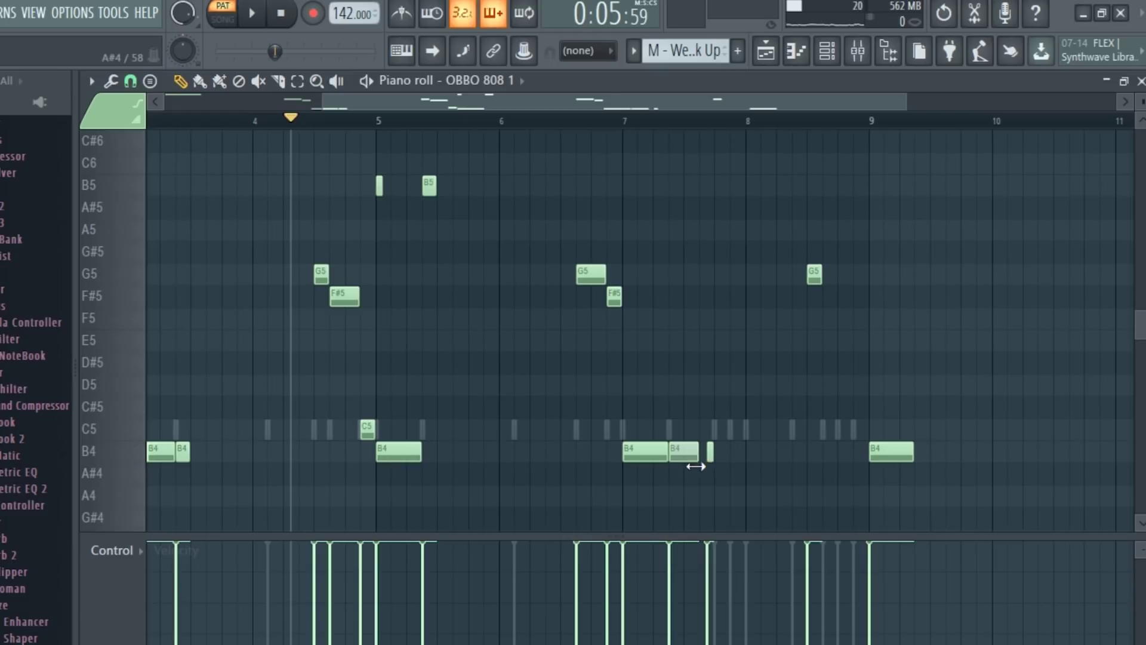
{"action": "left_click", "coordinate": [853, 317]}
{"action": "key", "text": "space"}
{"action": "key", "text": "space"}
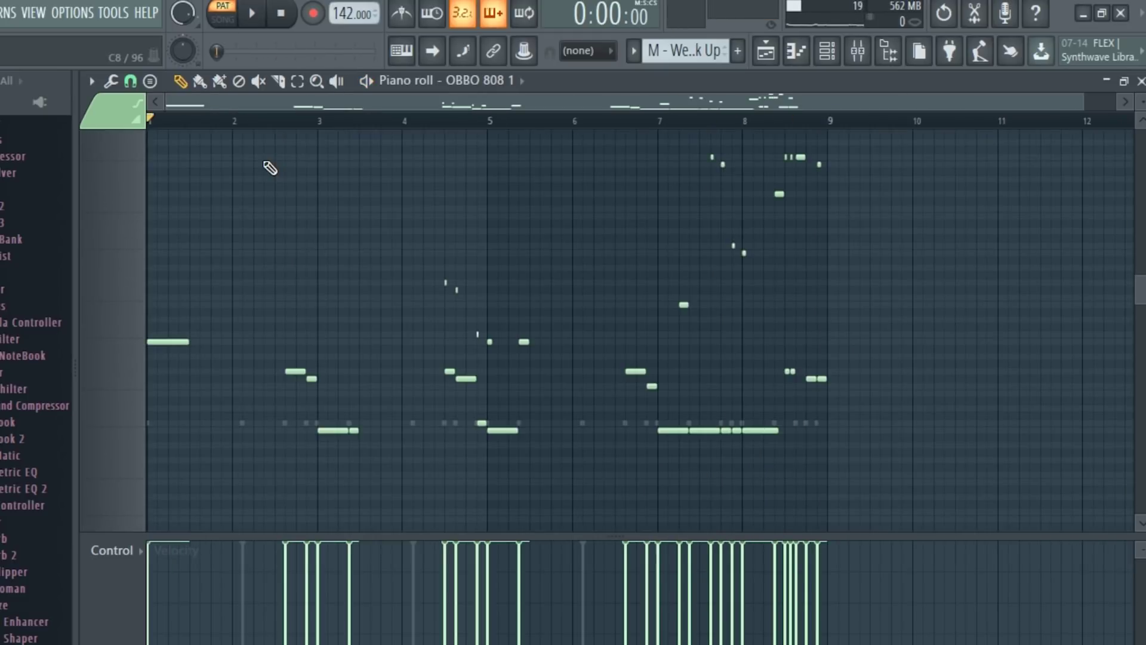